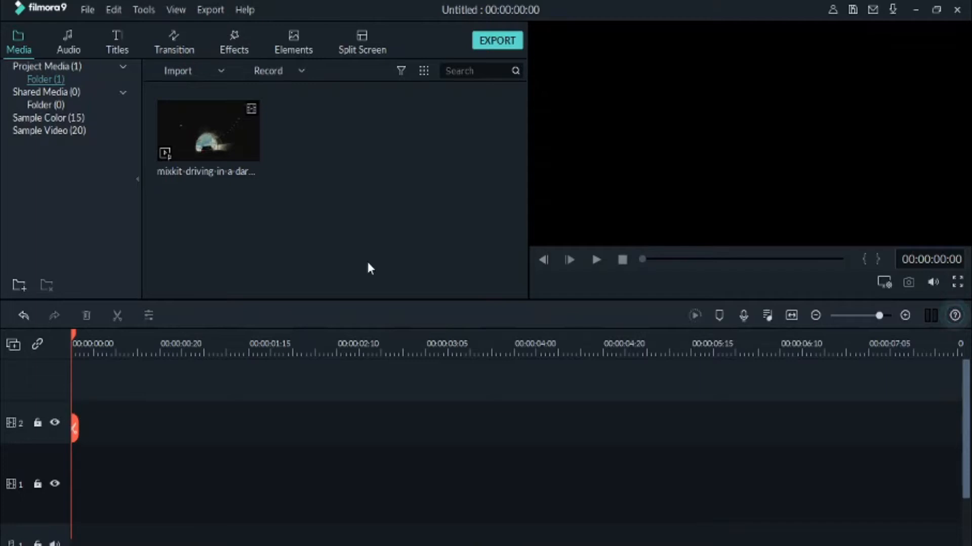
Step: Place the dark tunnel driving clip at the start of video track 1 and play it in the preview
mouse_move(244, 150)
drag(243, 148, 47, 487)
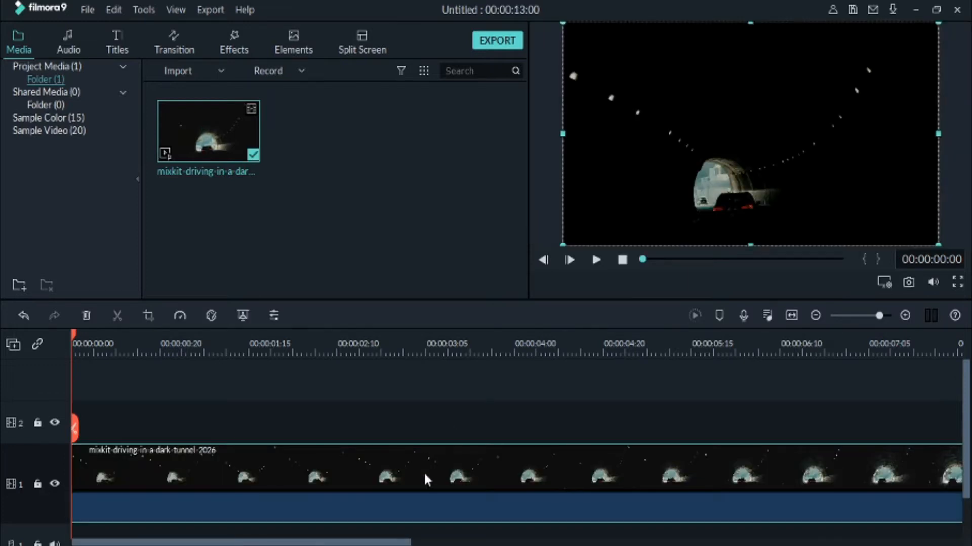
click(595, 261)
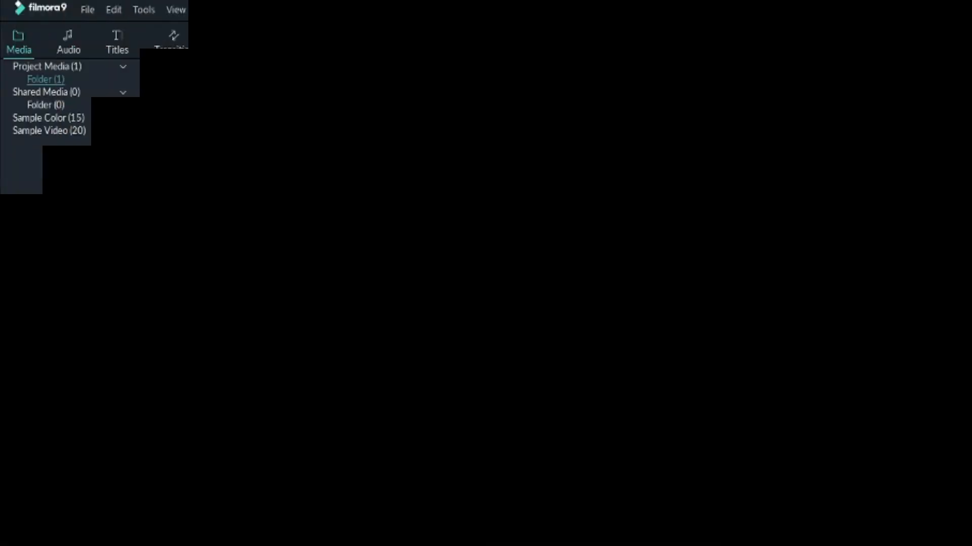
Step: Set the tunnel clip's custom speed to 2.000 with Ripple Edit on, and play the result
click(557, 254)
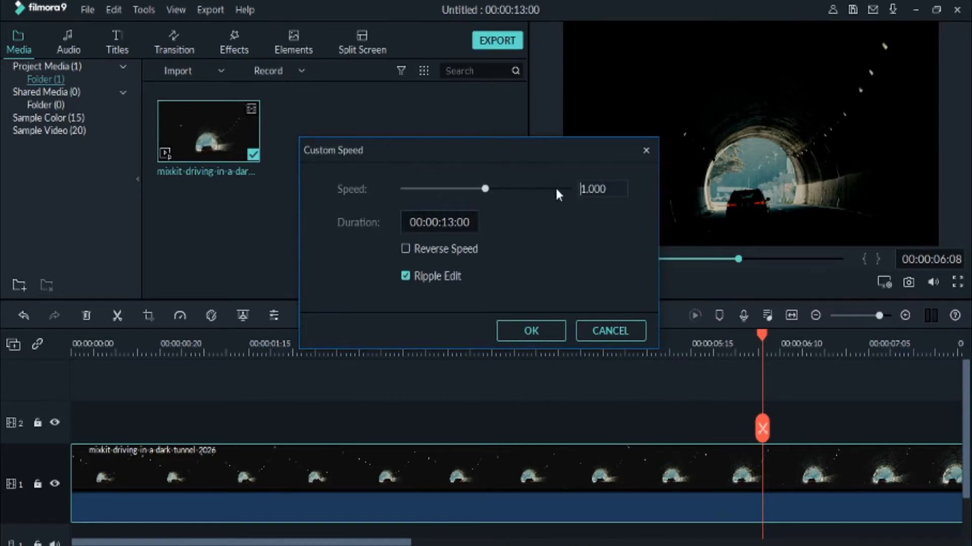
key(Up)
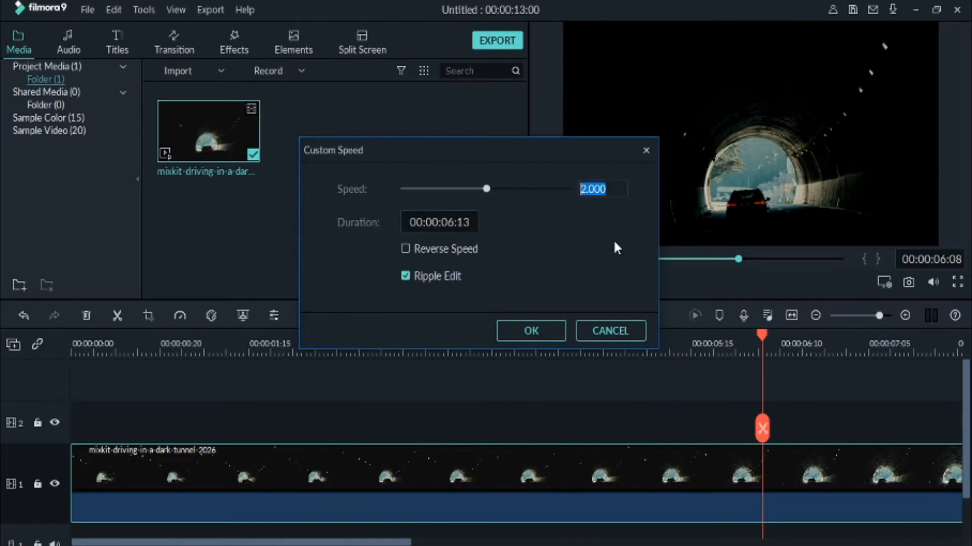
click(531, 331)
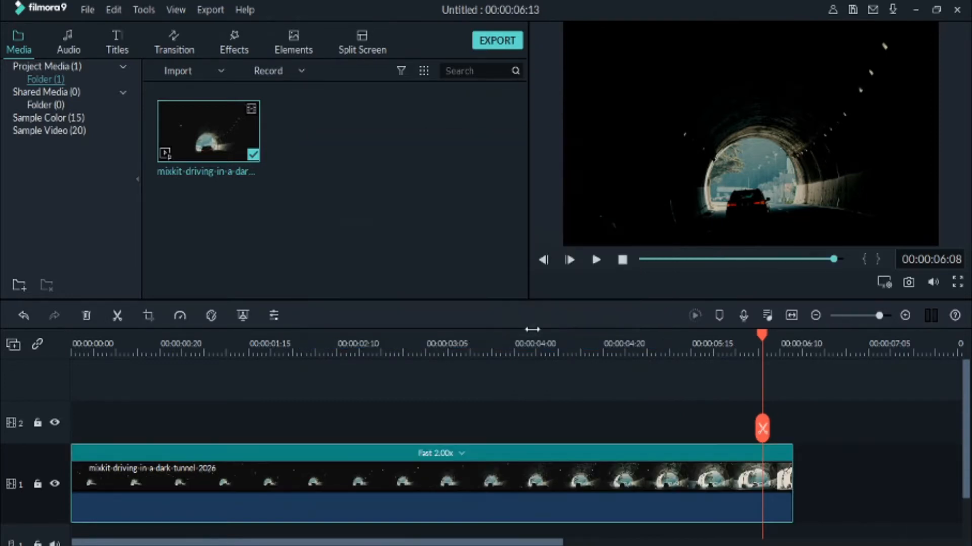
click(596, 260)
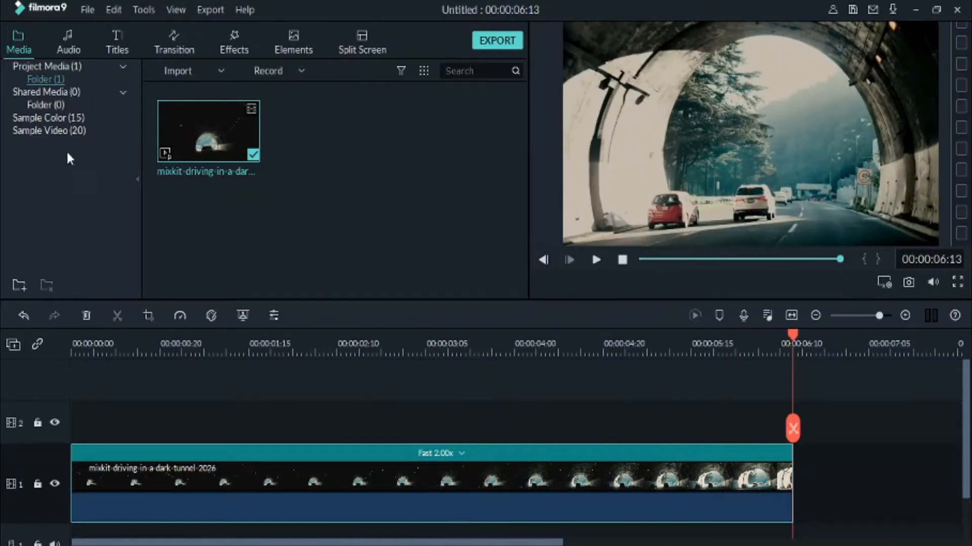
Step: Add the Default Title at the start of track 2 and extend it to the end of the tunnel clip
click(115, 44)
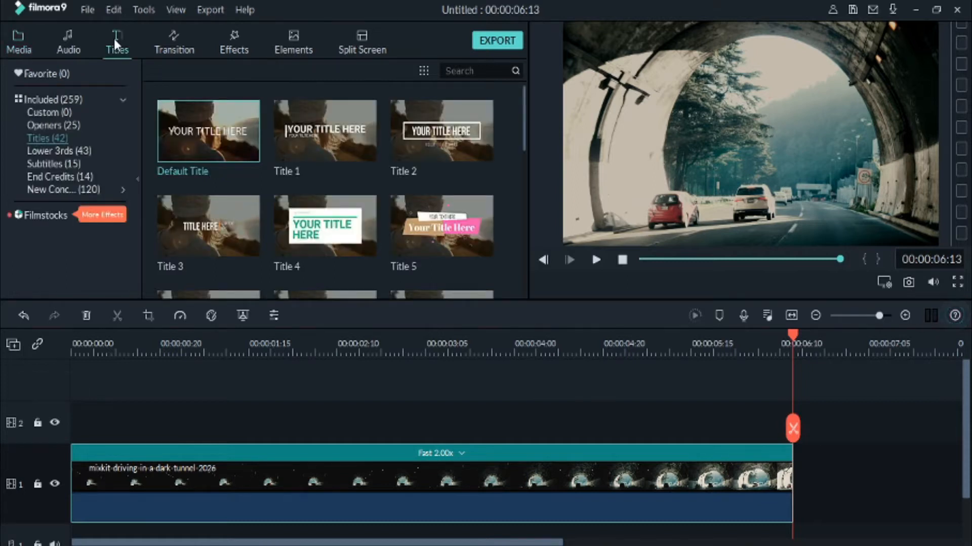
drag(227, 143, 63, 434)
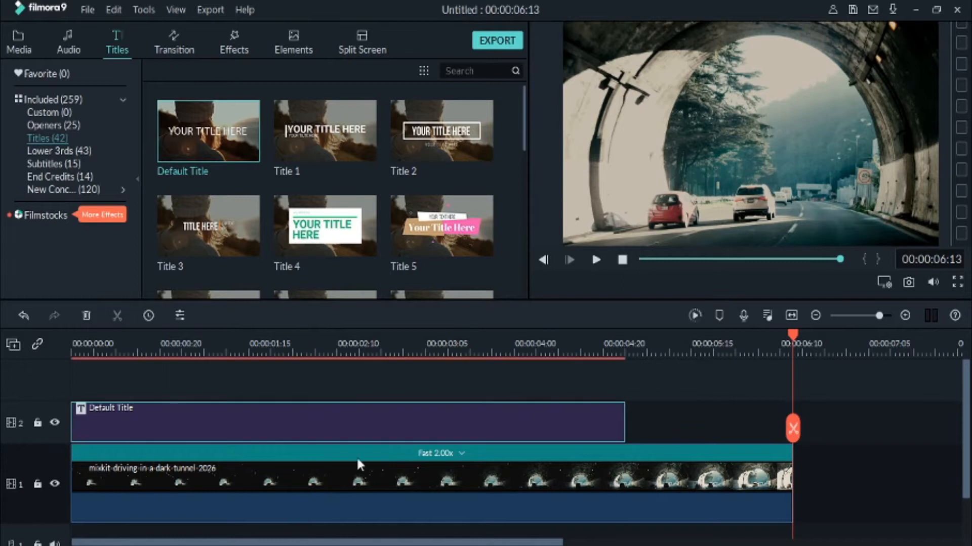
drag(621, 412, 793, 430)
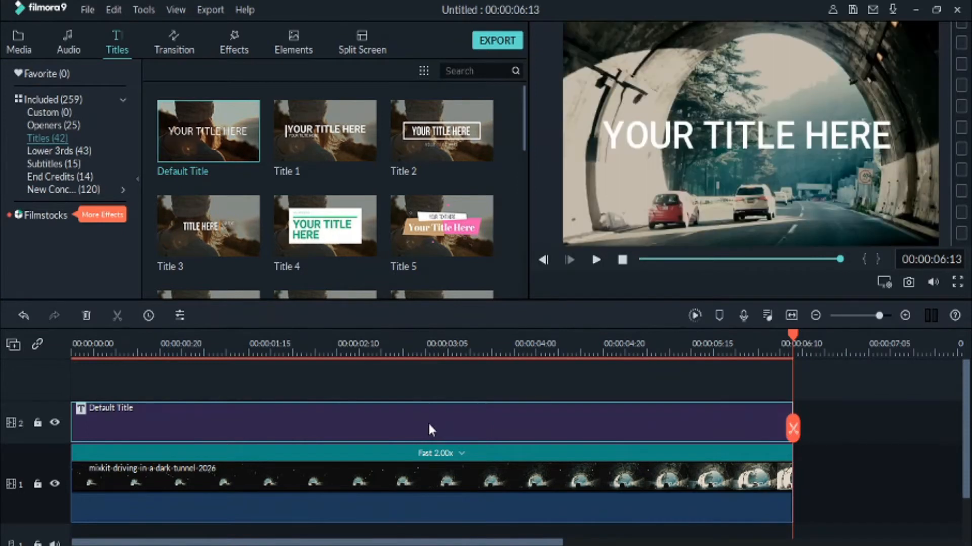
Step: Open the title in the advanced text editor and replace its placeholder text with "CINEMATIC FONTS"
double_click(429, 425)
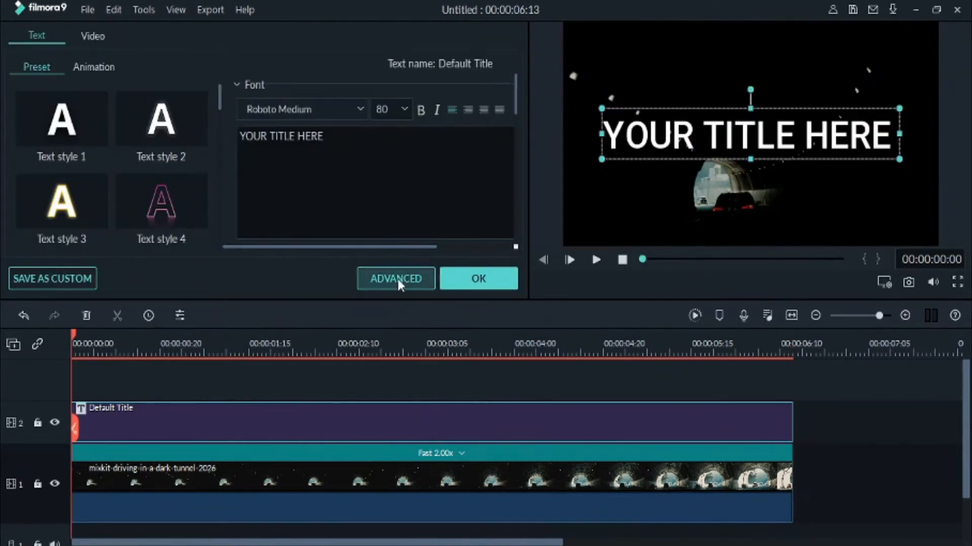
click(397, 277)
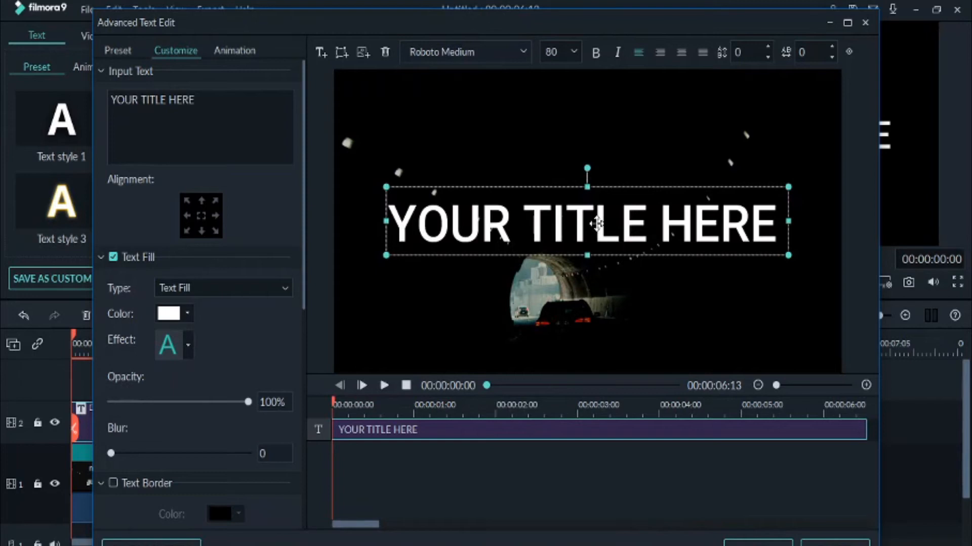
double_click(547, 235)
text(CINEMATIC)
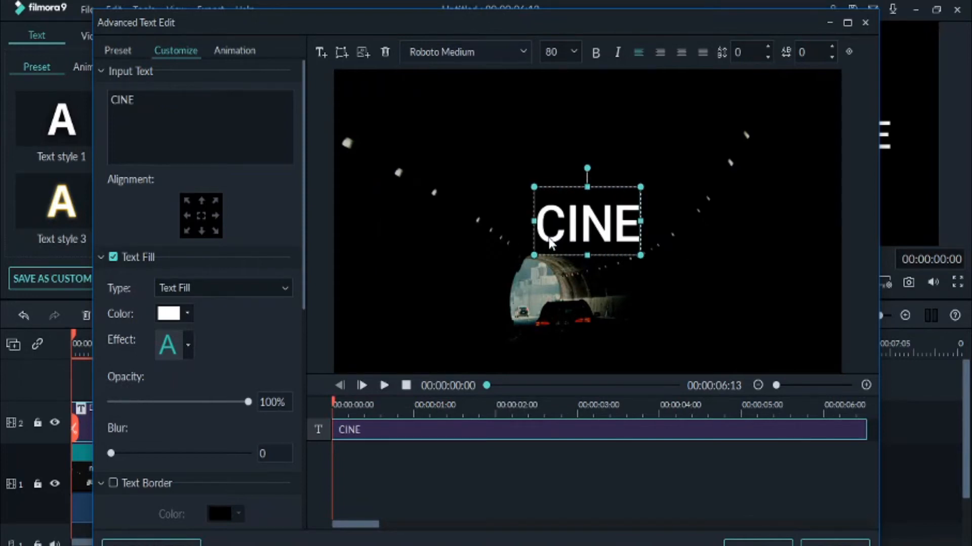
text( FONTS)
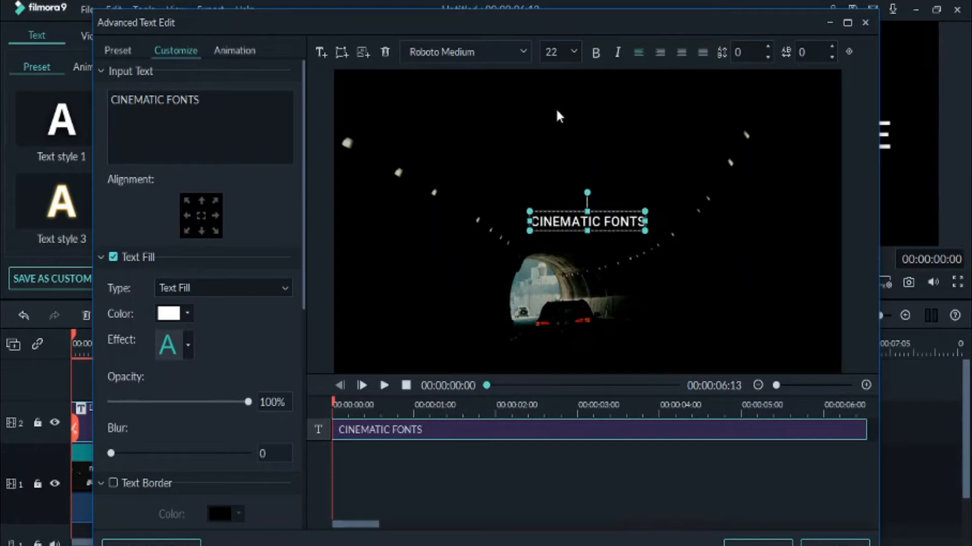
Step: Format the title text with font size 24, bold, and a letter spacing of 25
click(573, 52)
click(556, 137)
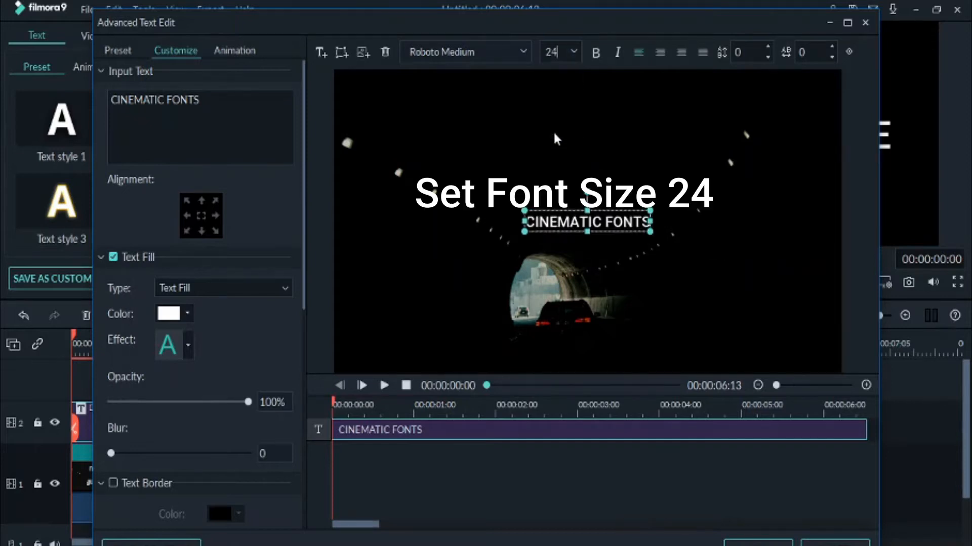
click(597, 54)
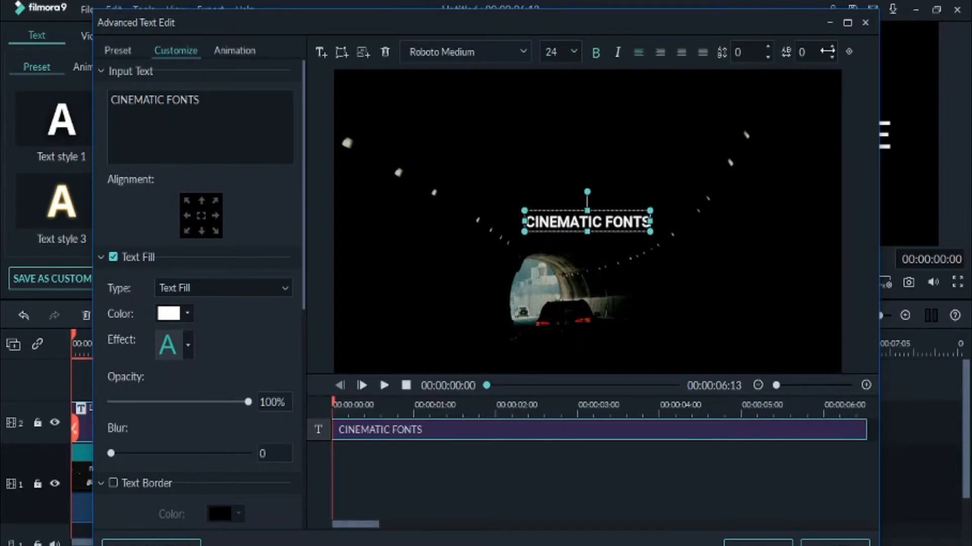
click(832, 48)
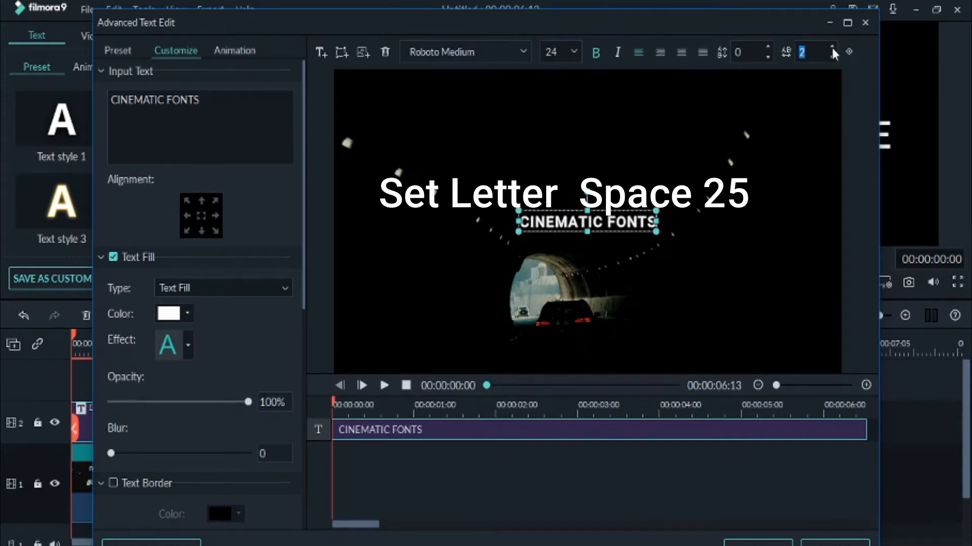
drag(832, 48, 832, 47)
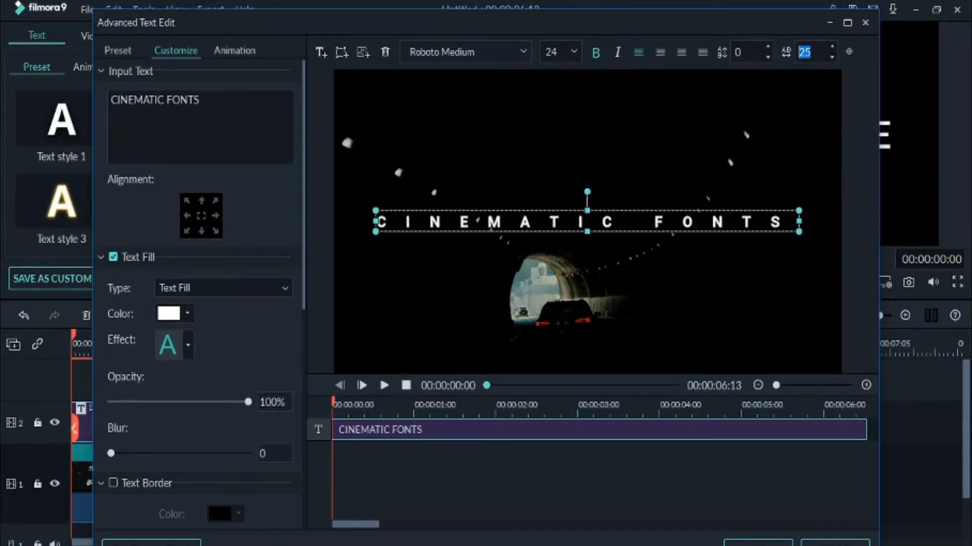
Step: Apply the Left Dir Insert animation to the title text
click(230, 51)
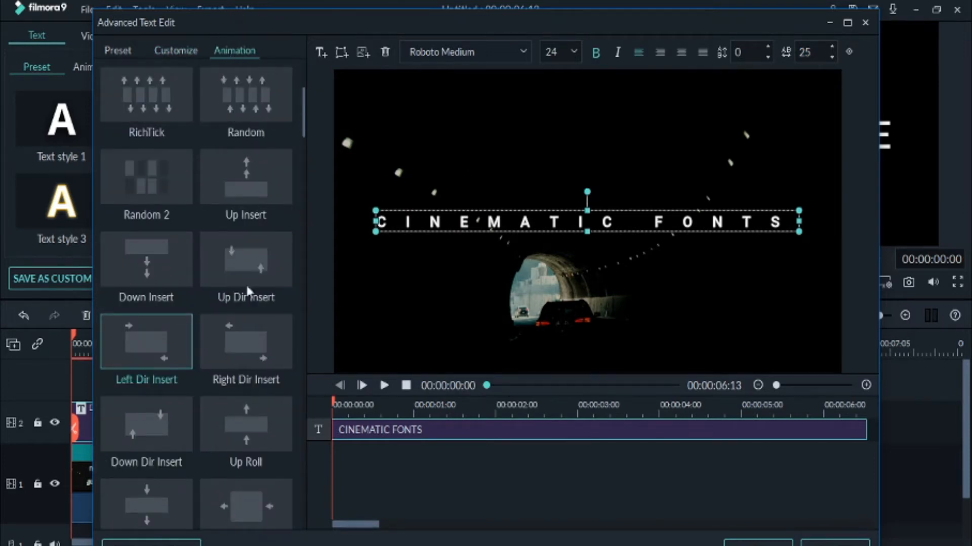
click(121, 352)
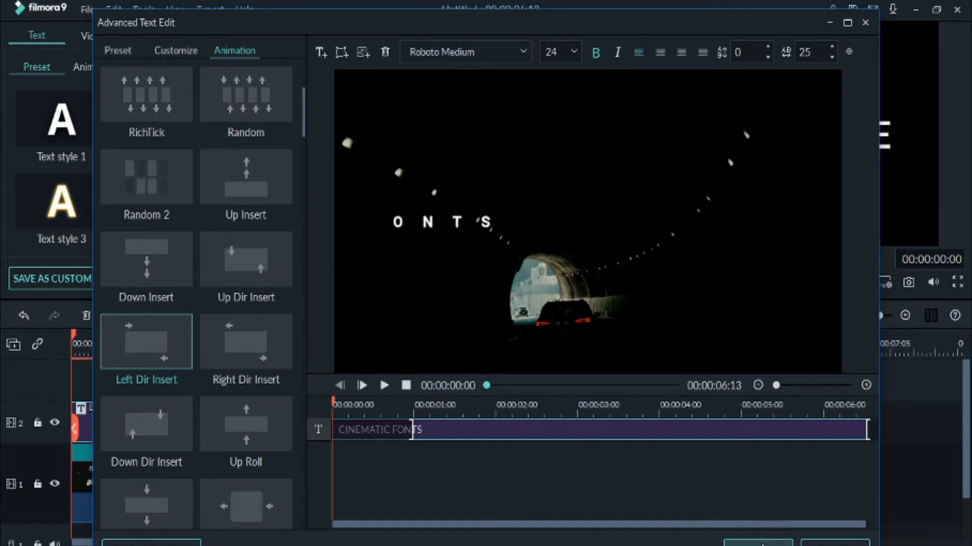
click(177, 52)
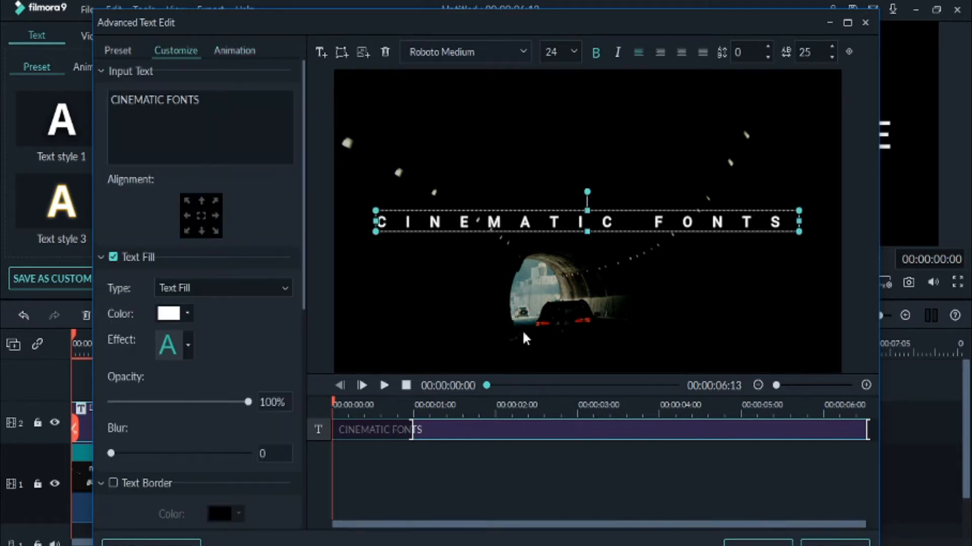
click(187, 314)
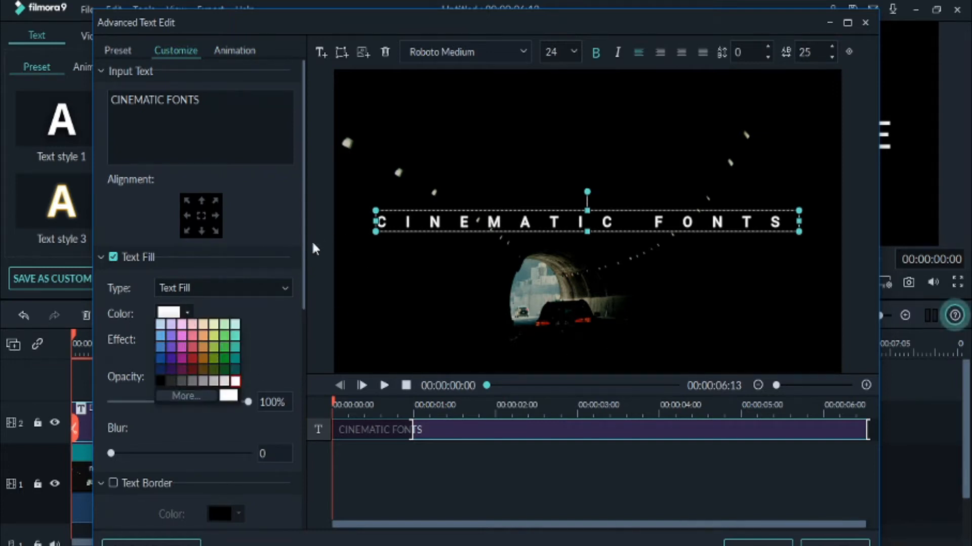
click(250, 221)
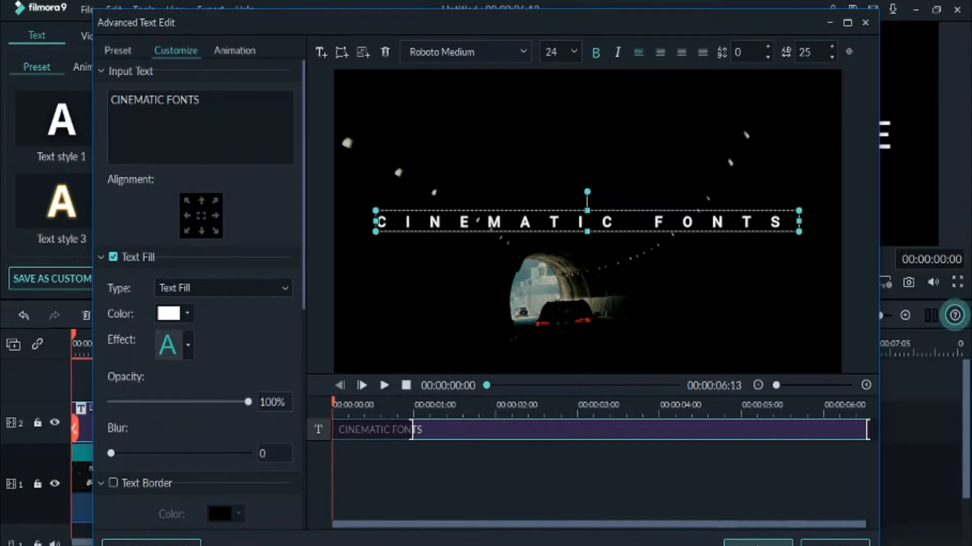
Step: Accept the title edits, and render and play the timeline preview
click(757, 543)
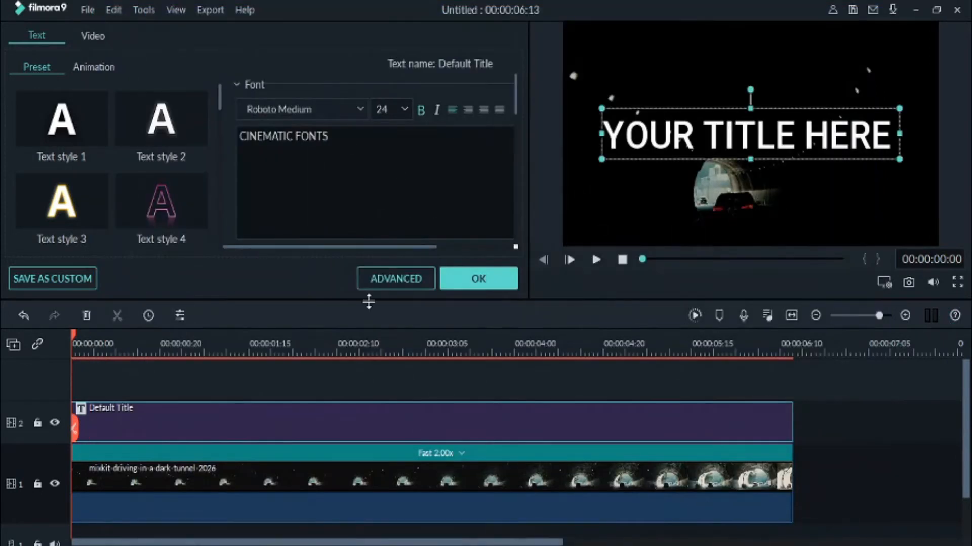
click(500, 283)
click(695, 315)
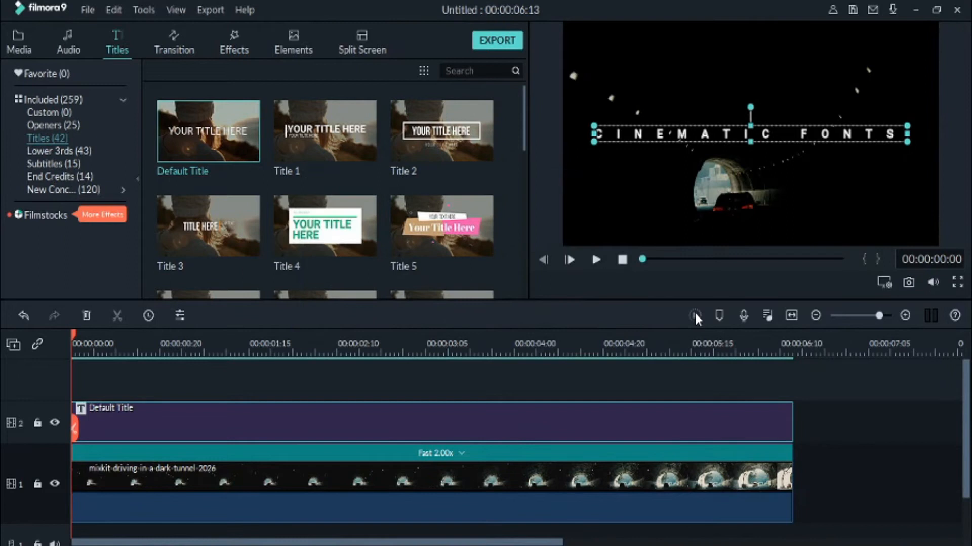
click(598, 262)
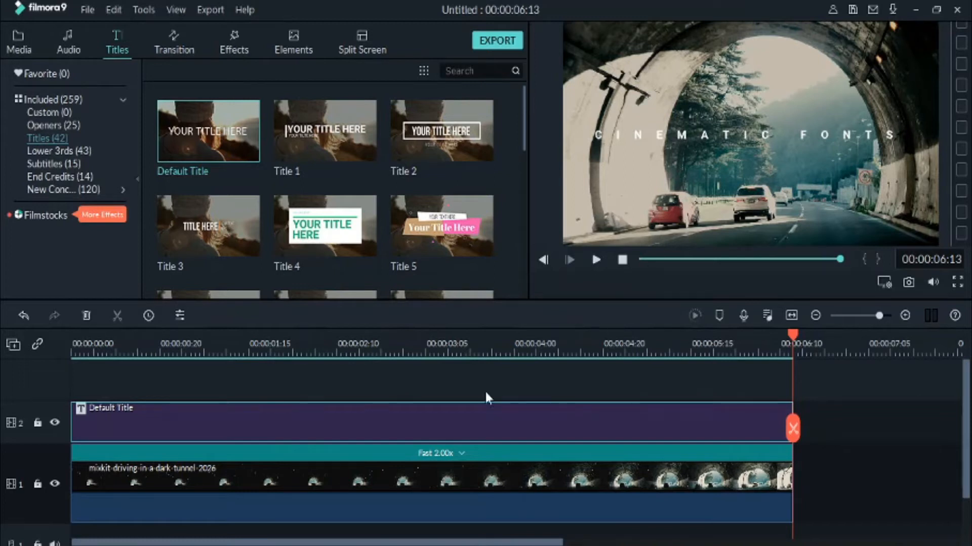
Step: Split the title on track 2 at 00:00:02:16
click(376, 343)
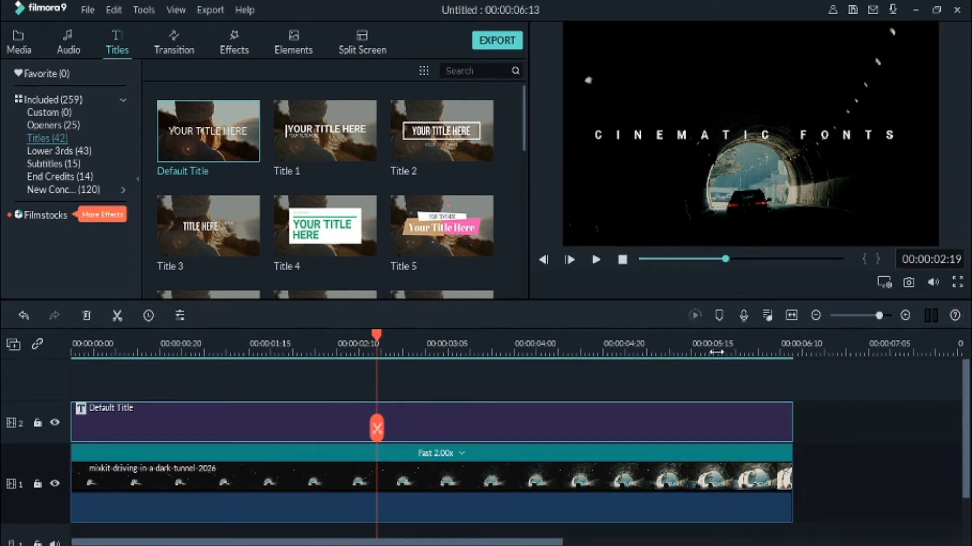
click(363, 343)
click(363, 428)
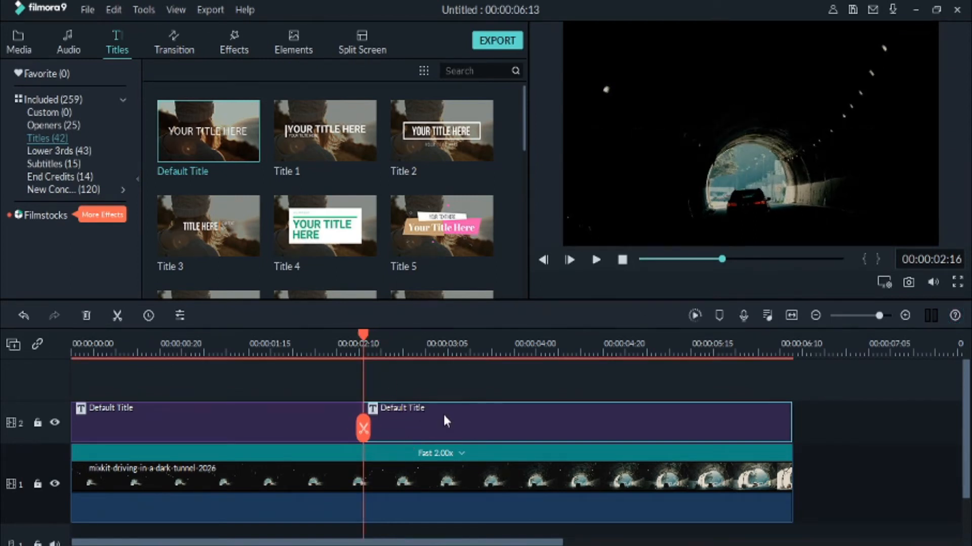
Step: Shorten the second title piece's opening animation to zero in the advanced text editor, accept the edit and play the result
double_click(413, 422)
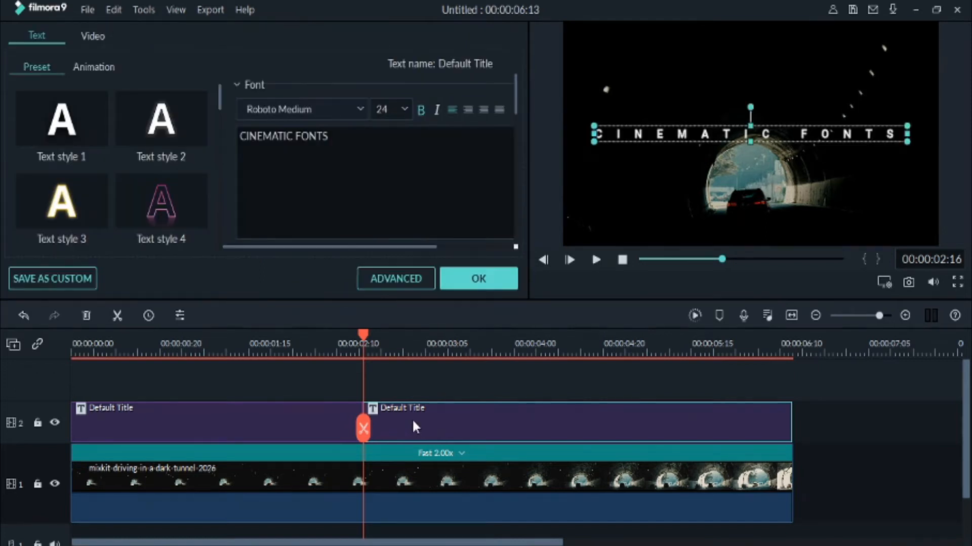
click(396, 278)
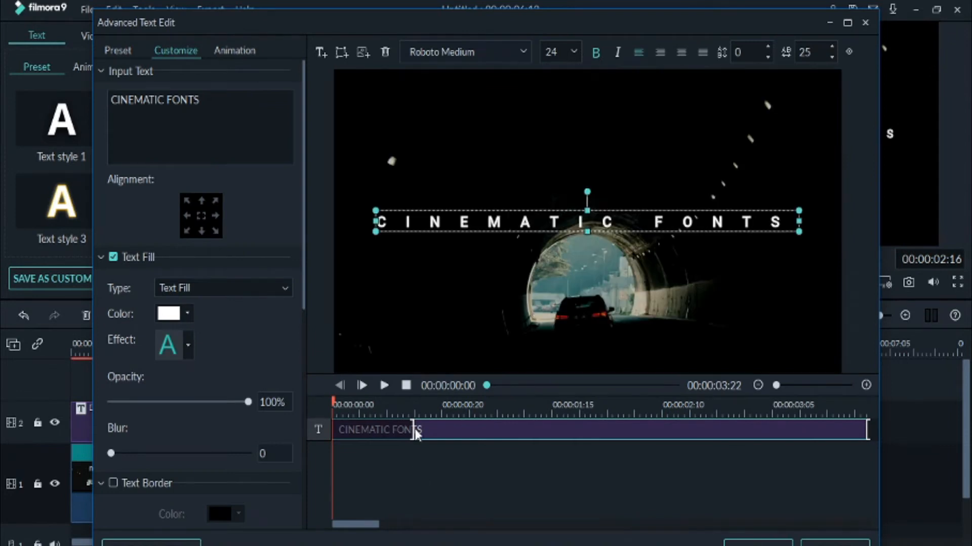
drag(414, 430, 262, 443)
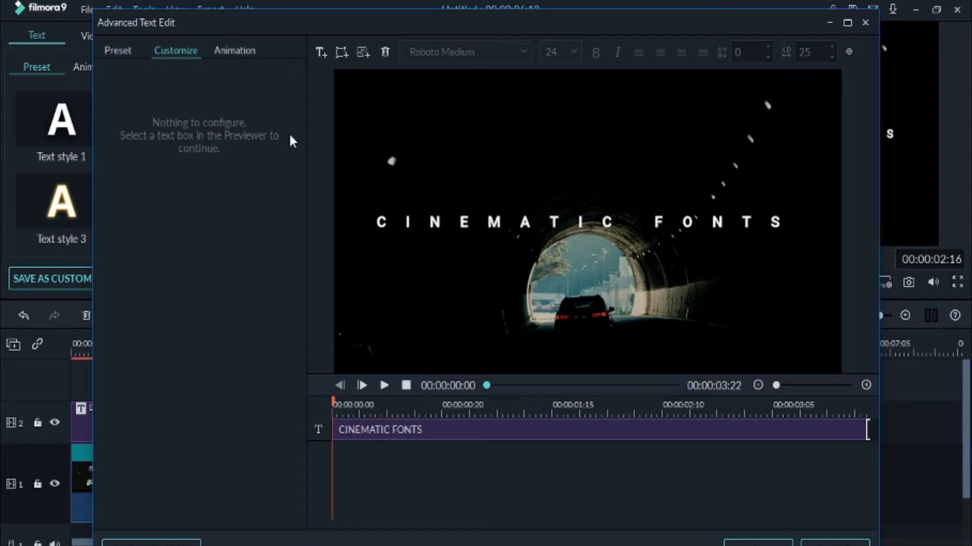
click(757, 542)
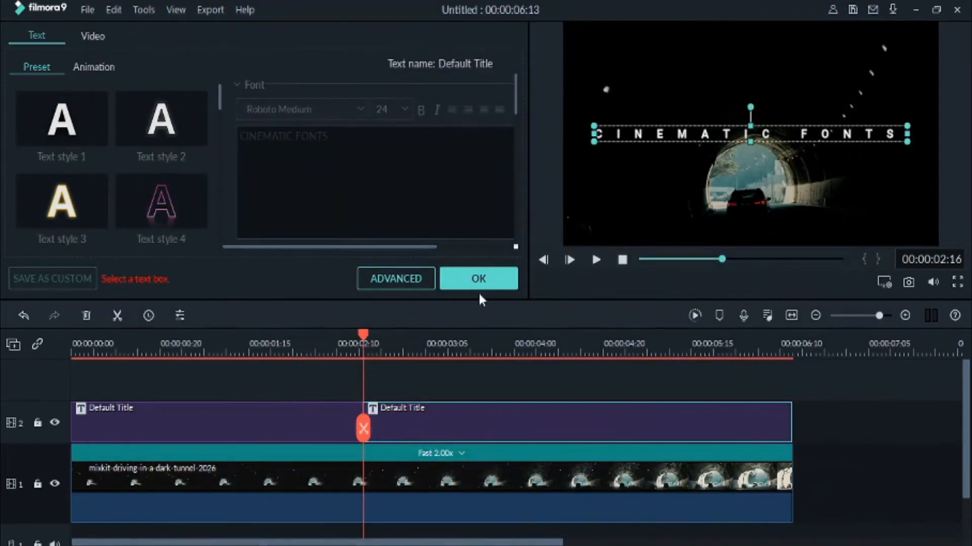
click(500, 285)
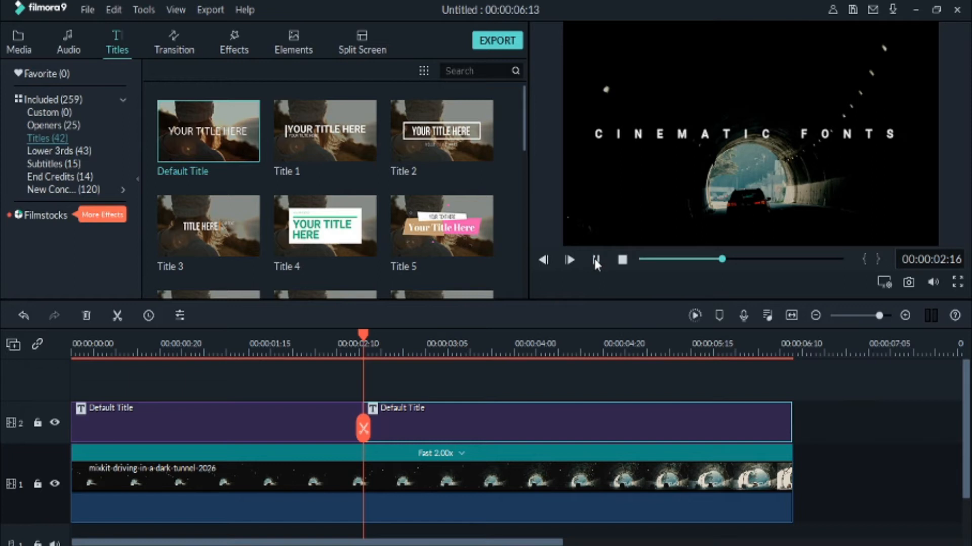
click(594, 260)
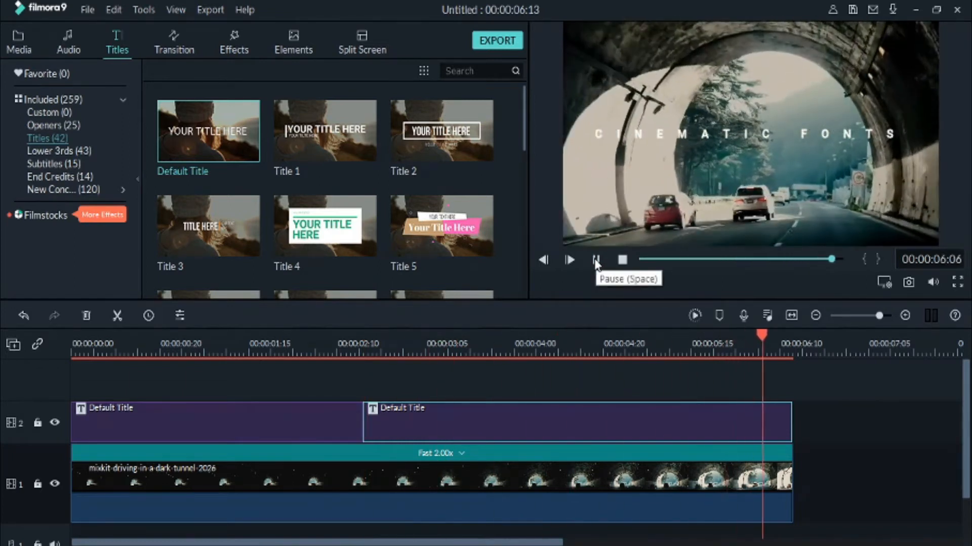
Step: Split the second title piece again at 00:00:02:24
drag(450, 347, 320, 347)
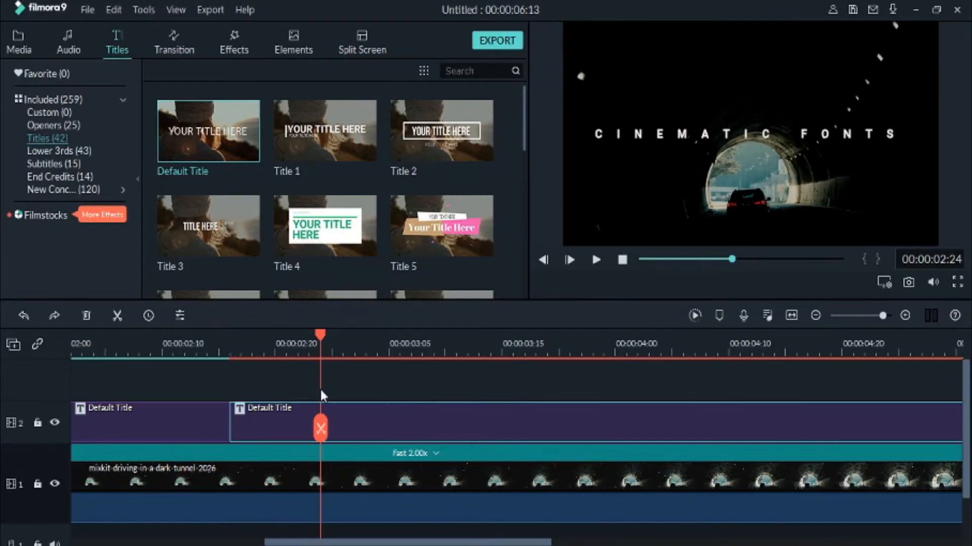
click(319, 428)
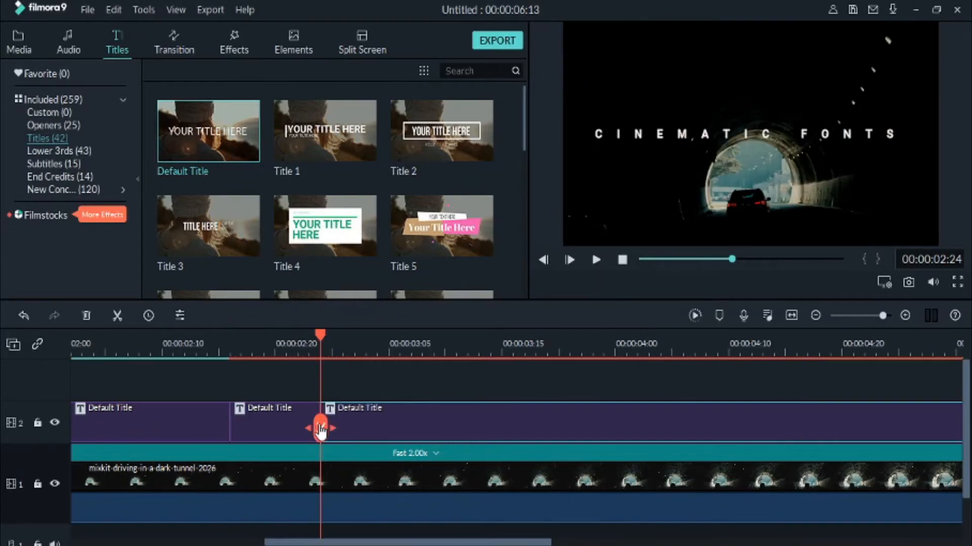
Step: Split the title on track 2 at every single frame from 00:00:03:00 through 00:00:03:06
click(333, 335)
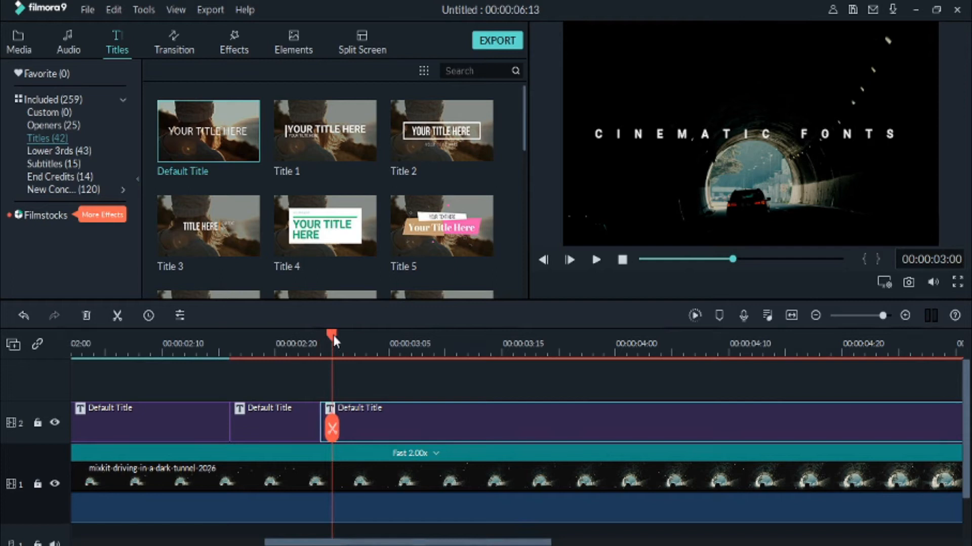
click(332, 428)
click(343, 335)
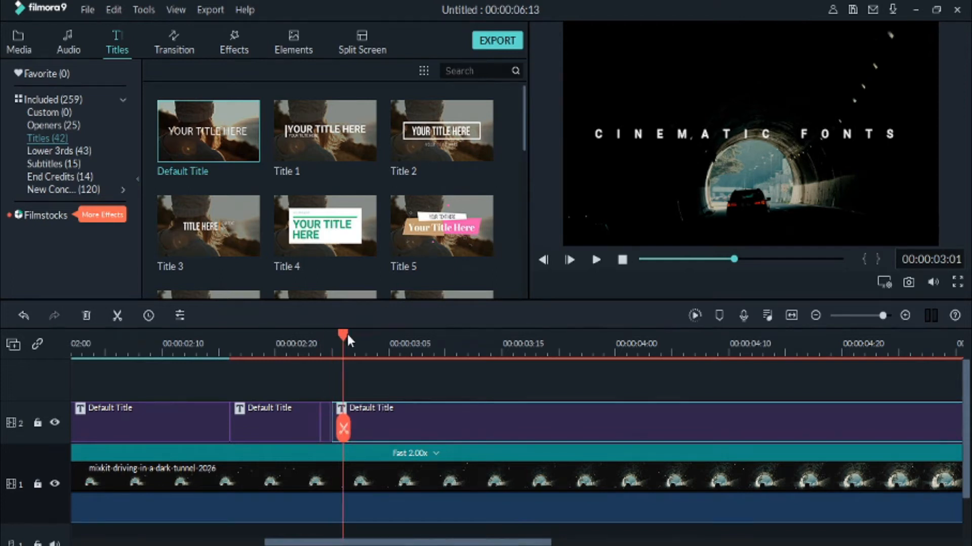
click(343, 428)
click(354, 336)
click(354, 428)
click(367, 335)
click(366, 429)
click(377, 335)
click(377, 428)
click(389, 335)
click(388, 428)
click(400, 335)
click(400, 428)
Step: Continue splitting the remaining title on track 2 at every single frame through 00:00:03:10
click(411, 336)
click(434, 334)
click(411, 336)
click(423, 340)
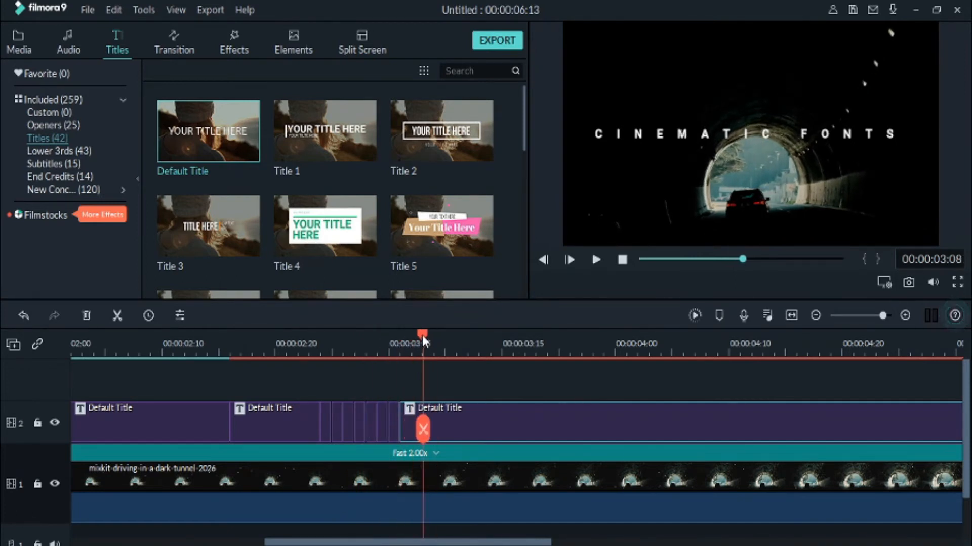
click(409, 336)
click(423, 336)
click(423, 428)
click(434, 335)
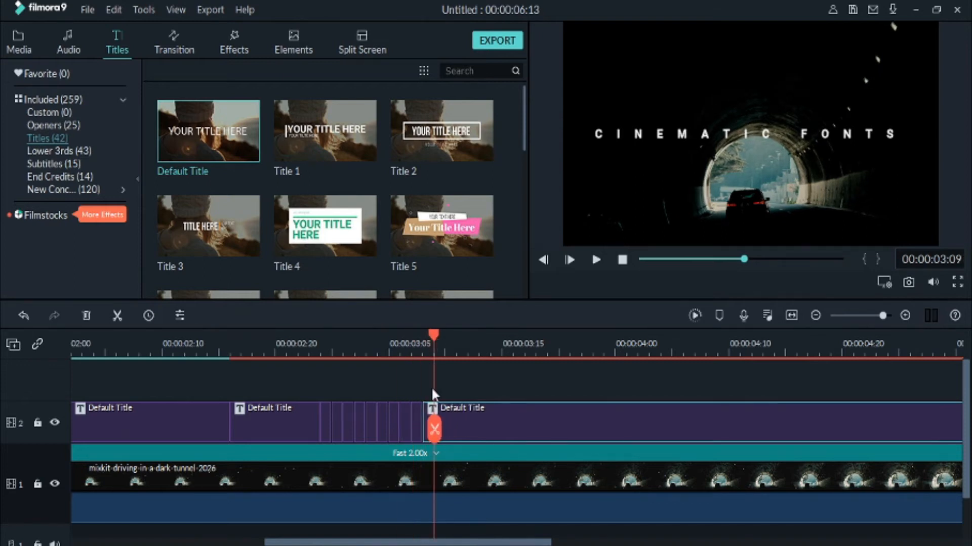
click(434, 428)
click(445, 335)
click(444, 428)
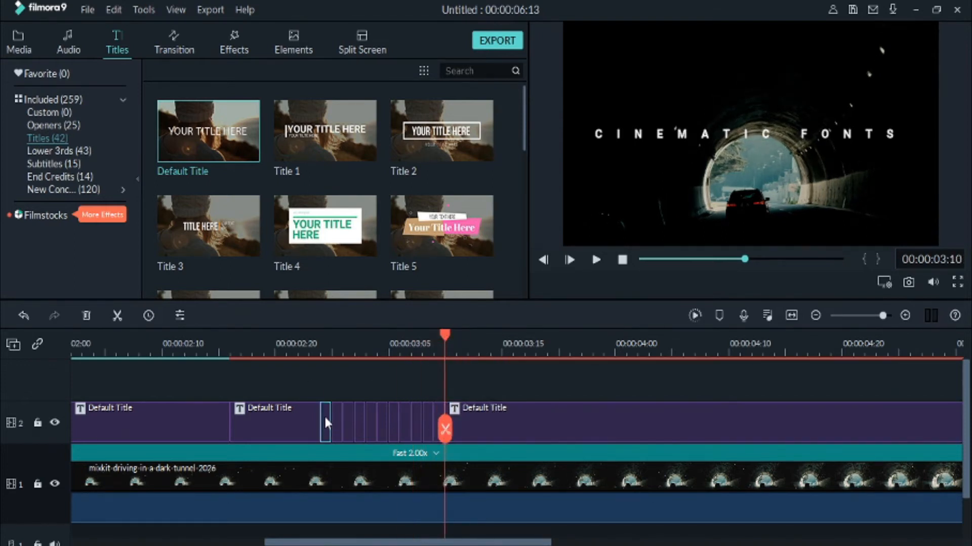
Step: Move every other short title piece from track 2 up to track 3, starting with the piece at 00:00:03:00
click(323, 416)
click(338, 412)
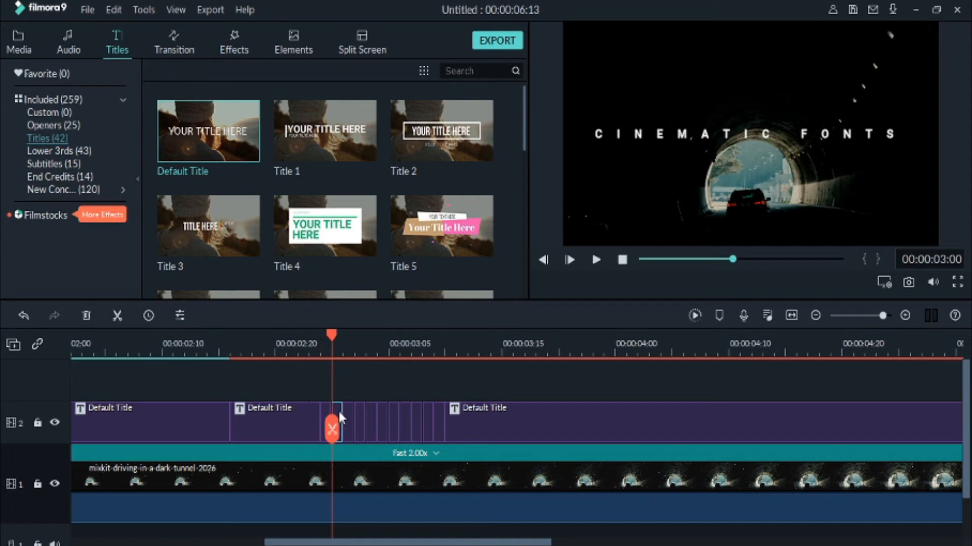
drag(338, 409, 341, 380)
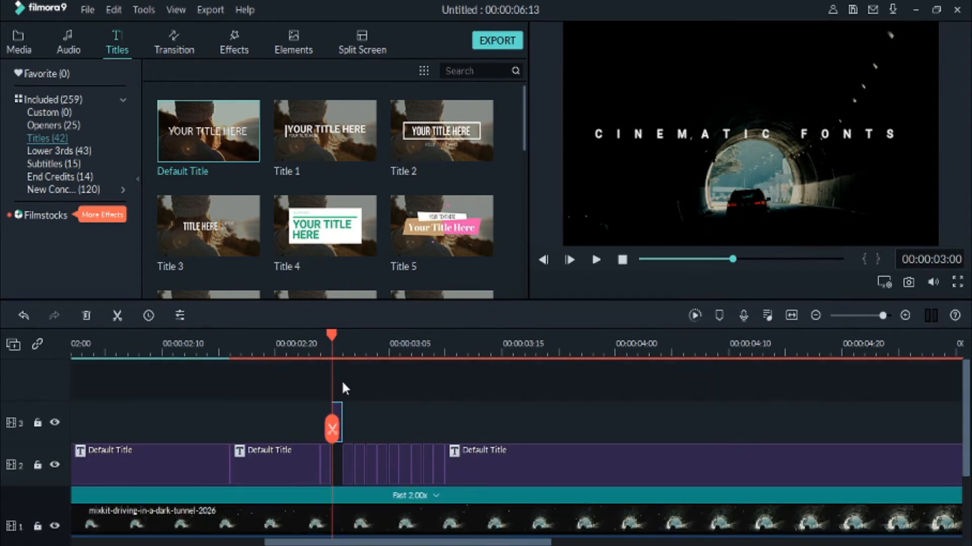
drag(356, 460, 384, 422)
click(379, 465)
drag(401, 457, 397, 414)
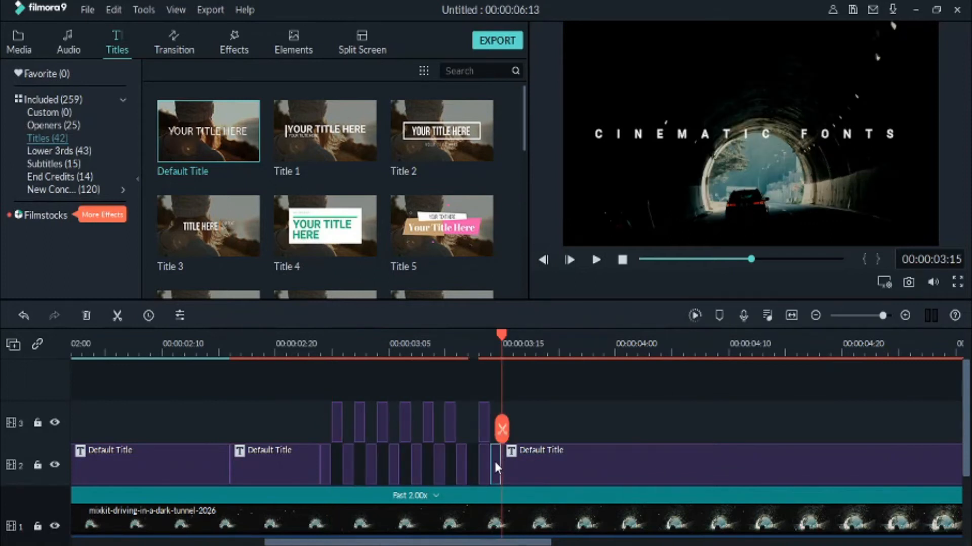
drag(494, 459, 492, 415)
Step: Select all the short title pieces on track 3 and delete them together
ctrl+click(481, 417)
ctrl+click(449, 418)
ctrl+click(429, 420)
ctrl+click(403, 420)
ctrl+click(378, 423)
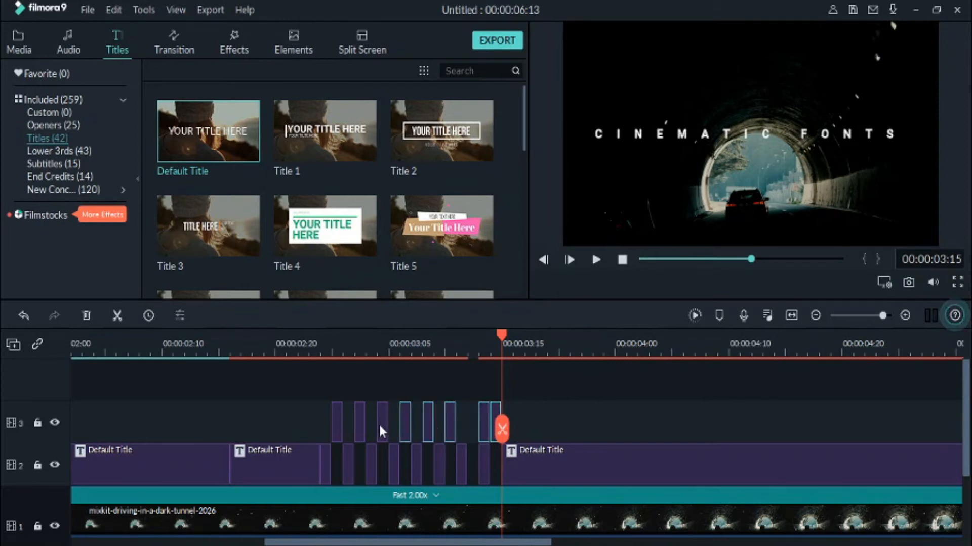
right_click(339, 426)
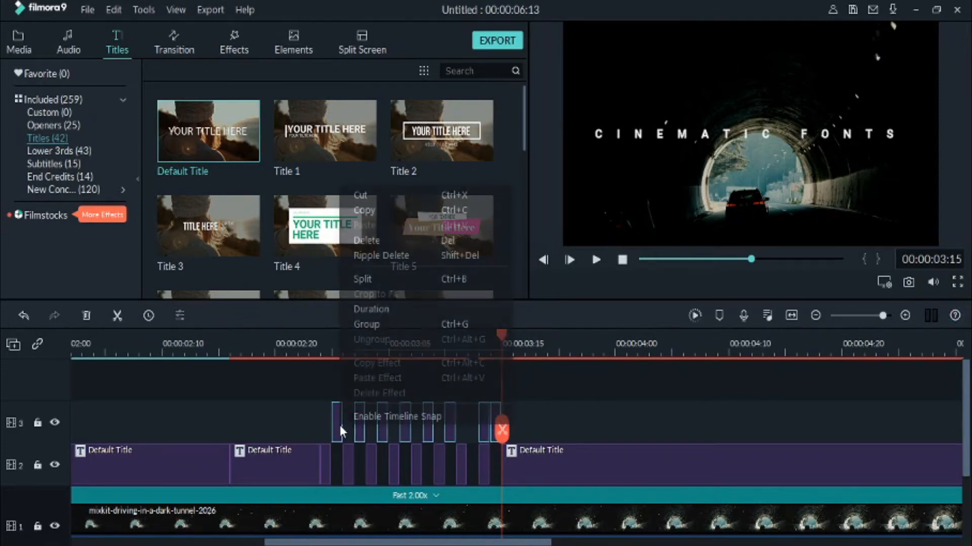
click(373, 241)
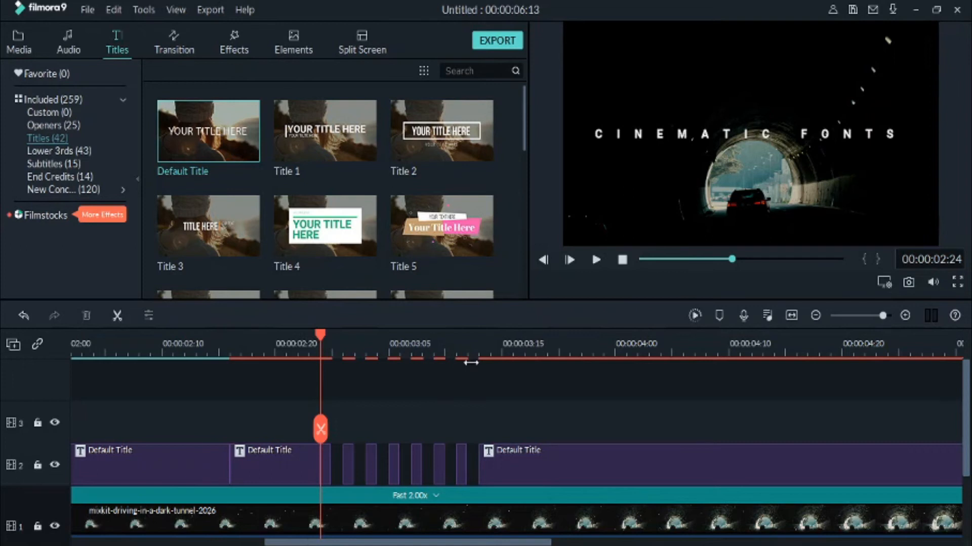
Step: Render the timeline preview and play the title sequence from the start
scroll(470, 363, down, 3)
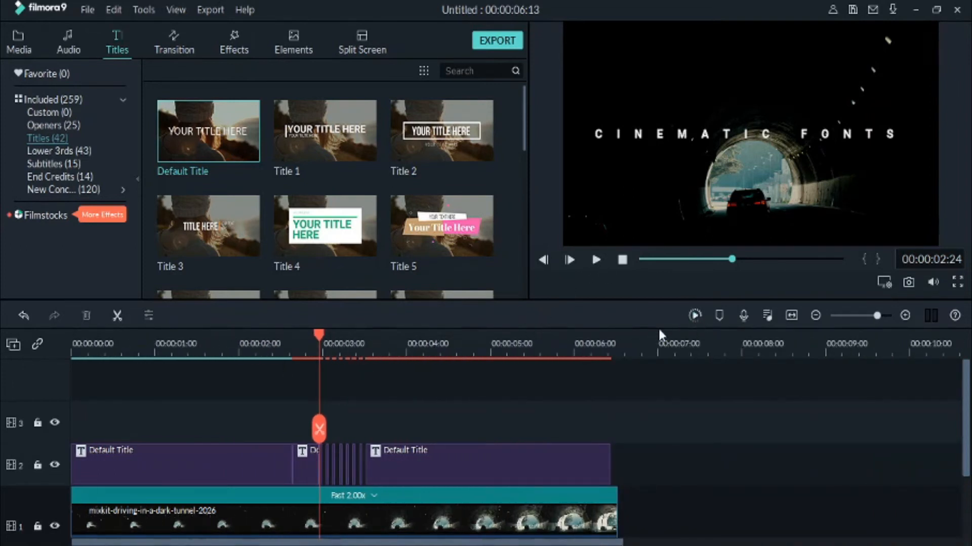
key(Return)
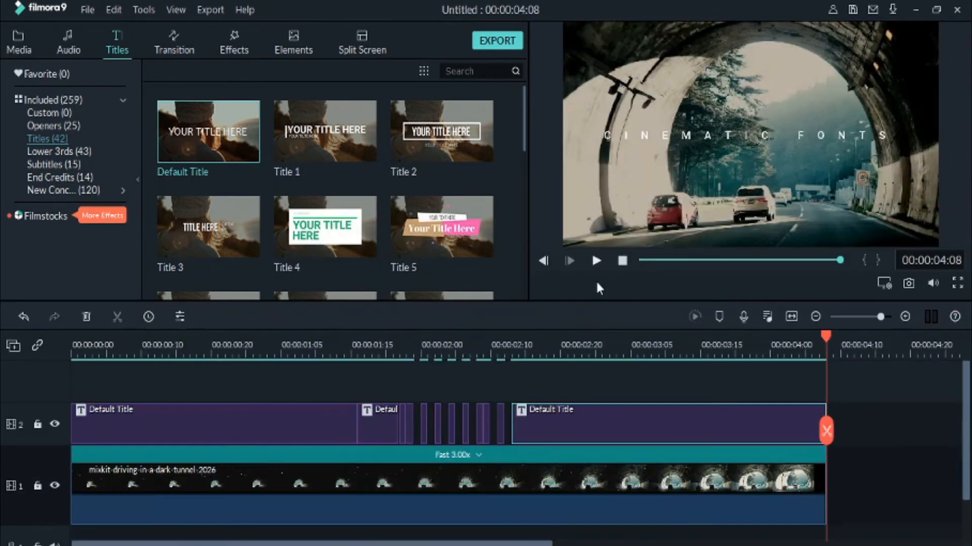
key(space)
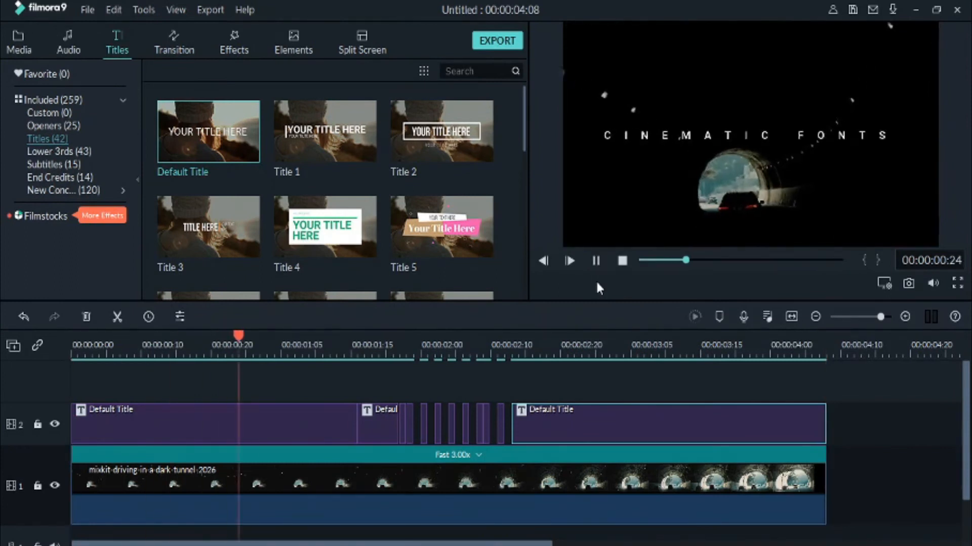